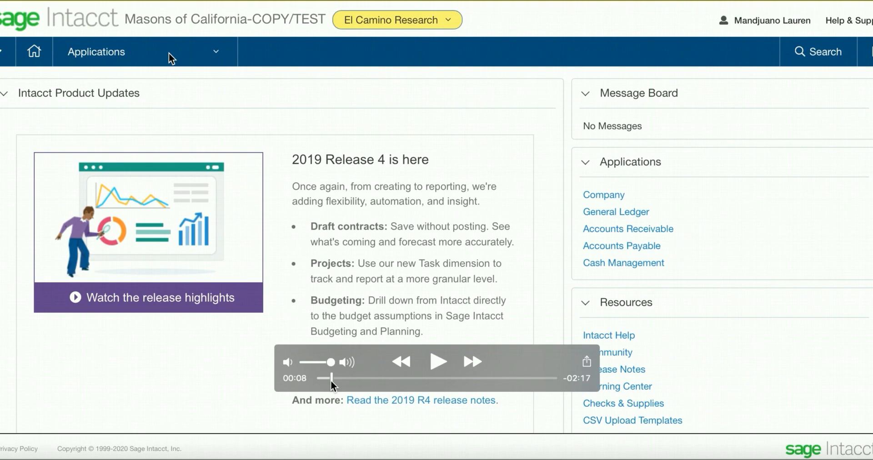
{"action": "left_click", "coordinate": [438, 363]}
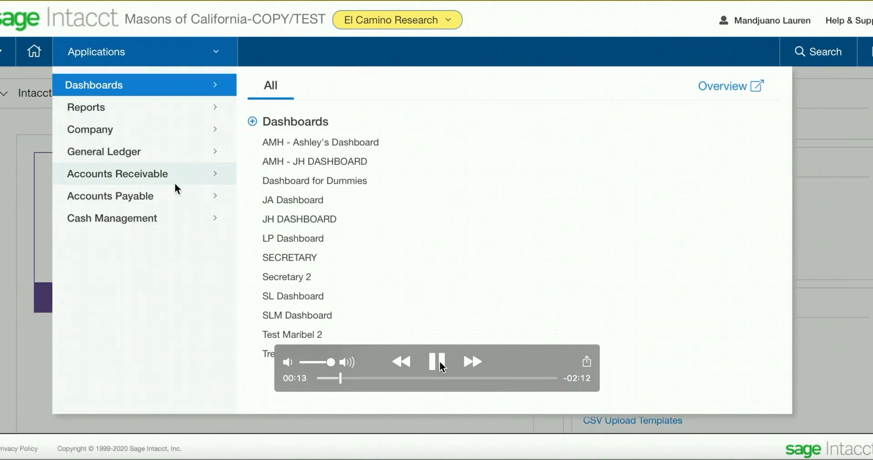
{"action": "left_click", "coordinate": [439, 364]}
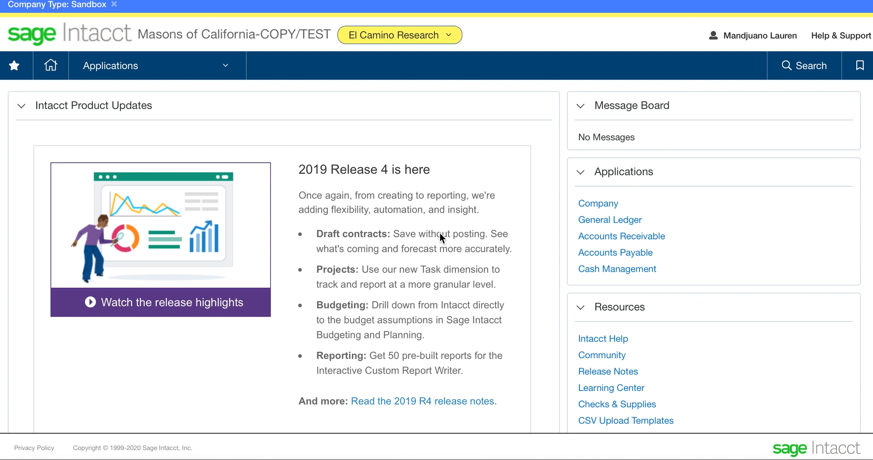
Start a new record in the Other Receipts list of Cash Management.
{"action": "left_click", "coordinate": [226, 70]}
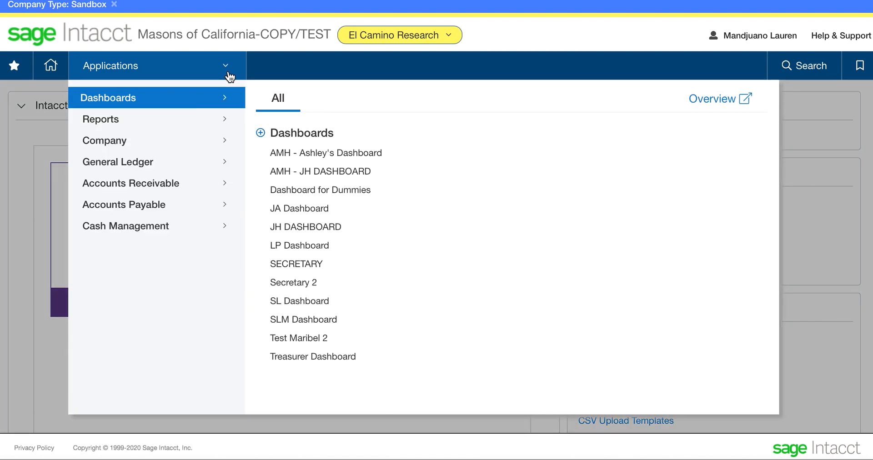
{"action": "left_click", "coordinate": [186, 231]}
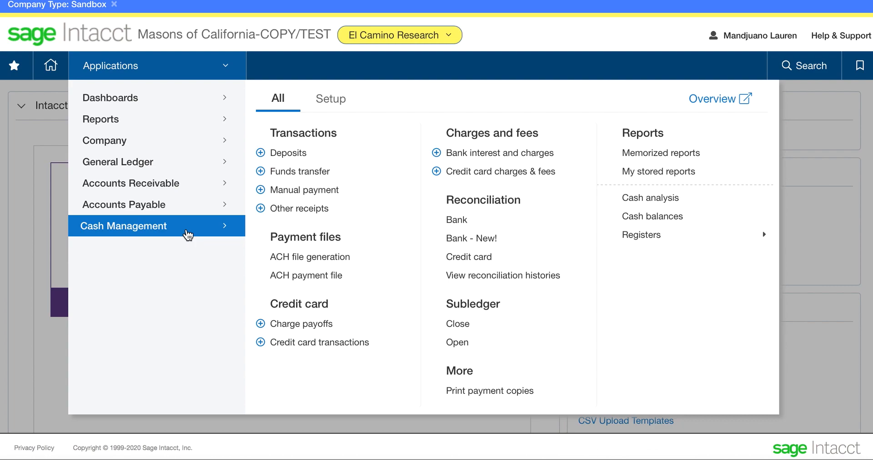
{"action": "left_click", "coordinate": [304, 210]}
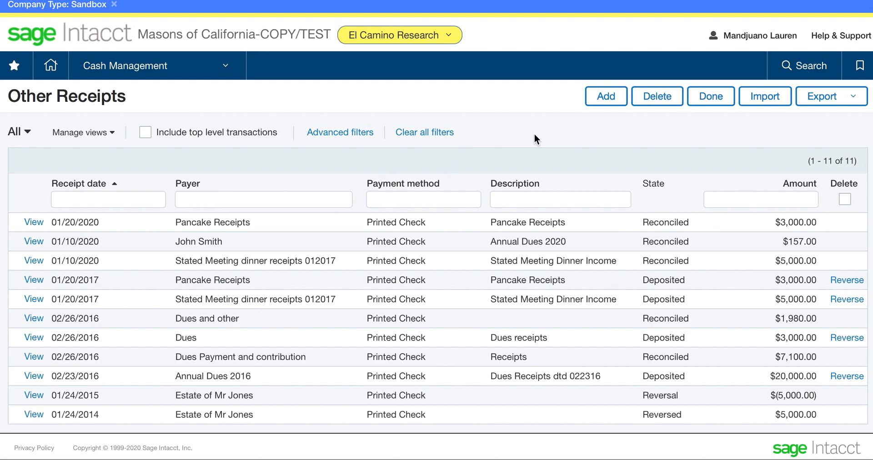
{"action": "left_click", "coordinate": [605, 105]}
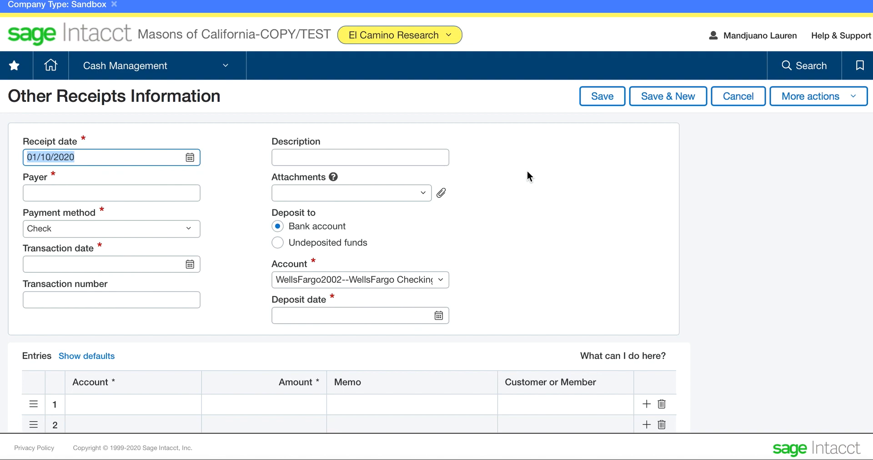
Set the receipt date to 01/05/2020 and enter Various Members as the payer.
{"action": "left_click", "coordinate": [110, 160]}
{"action": "left_click_drag", "start_coordinate": [110, 160], "coordinate": [23, 160]}
{"action": "type", "text": "01/05"}
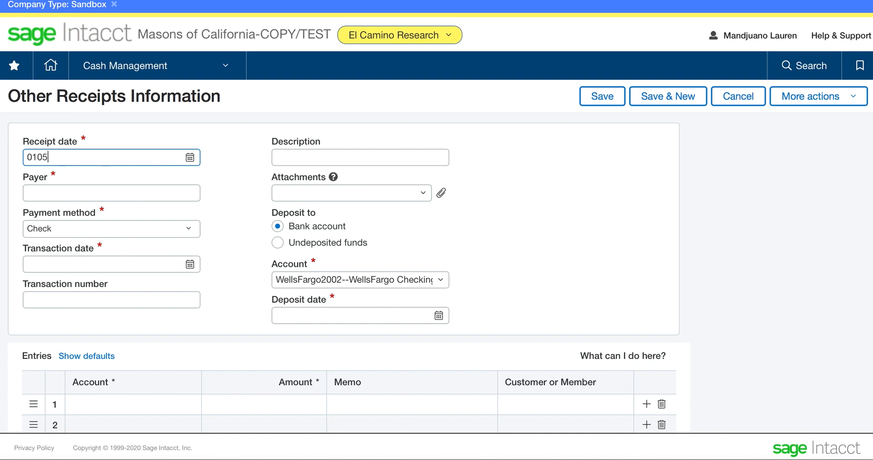
{"action": "type", "text": "/202020"}
{"action": "left_click", "coordinate": [40, 192]}
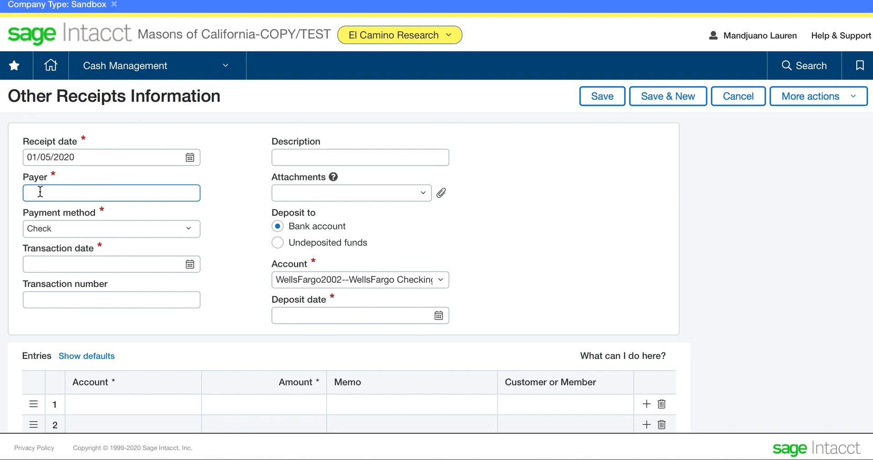
{"action": "type", "text": "Various Members"}
Choose Check as the payment method and set the transaction date to 01/05/2020.
{"action": "left_click", "coordinate": [80, 232]}
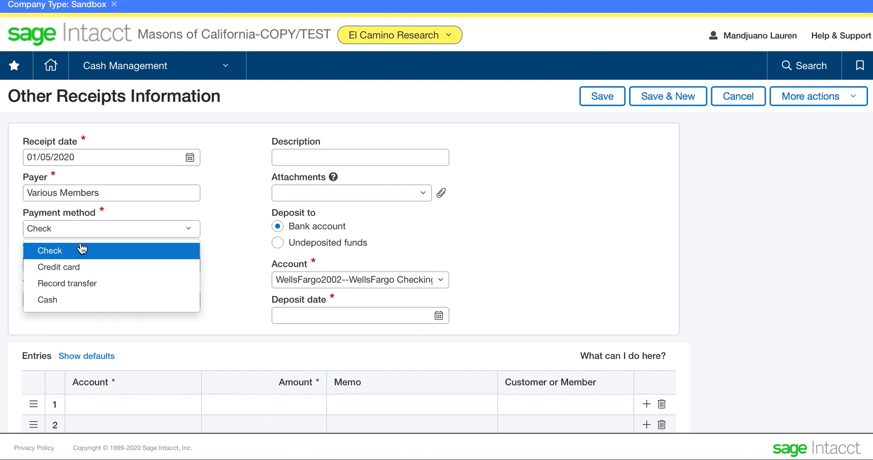
{"action": "left_click", "coordinate": [82, 251]}
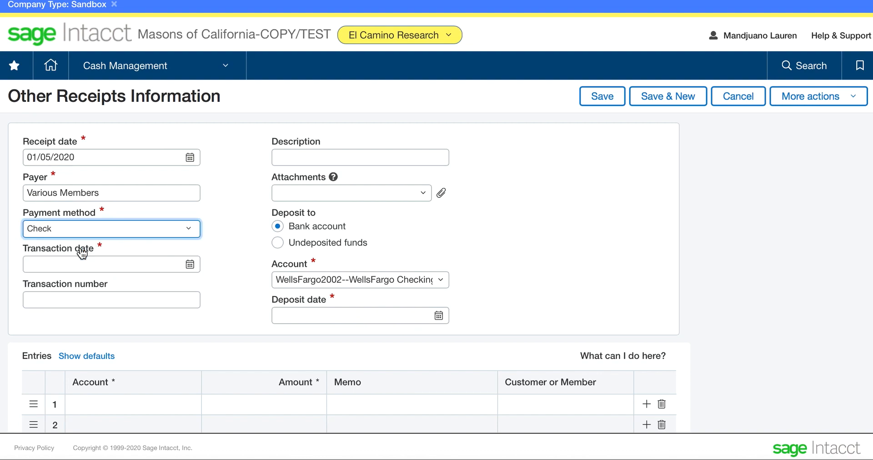
{"action": "left_click", "coordinate": [82, 261]}
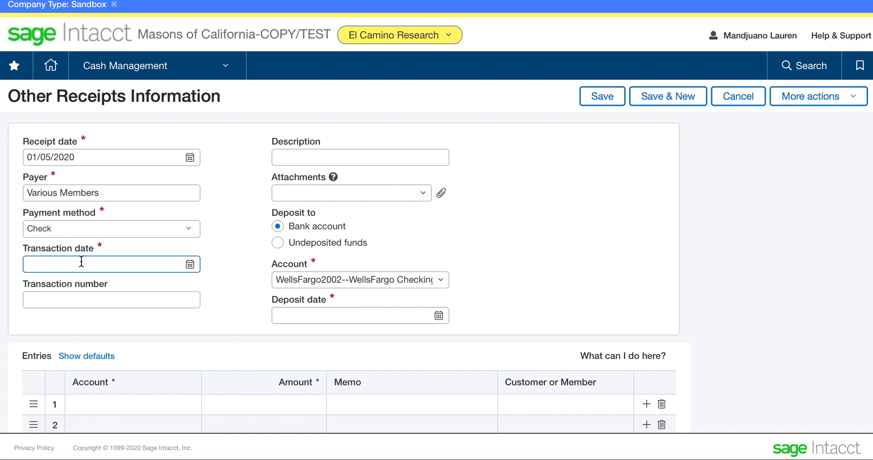
{"action": "type", "text": "010520"}
{"action": "left_click", "coordinate": [229, 214]}
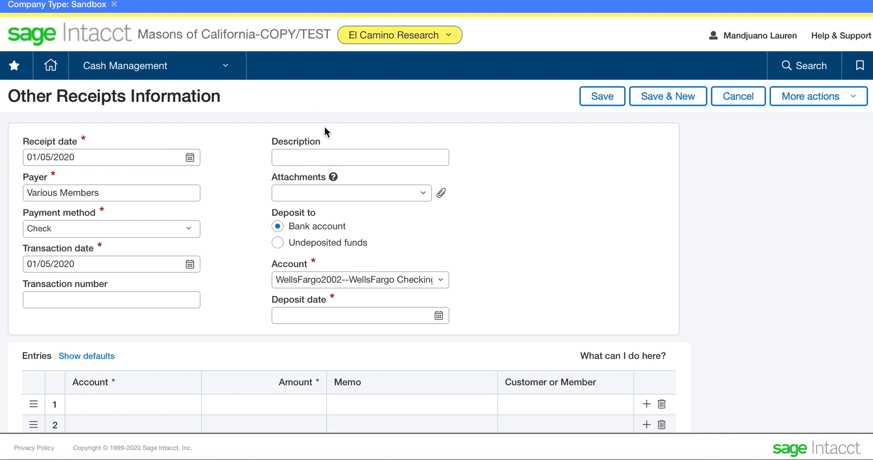
Enter the receipt description "January Stated Meeting, Donations, Application Fee".
{"action": "left_click", "coordinate": [314, 155]}
{"action": "type", "text": "Janu"}
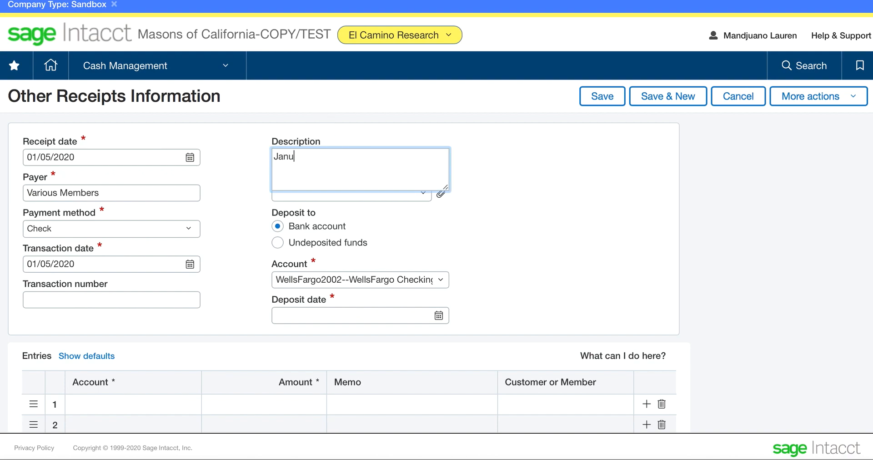
{"action": "type", "text": "ary Stated Meeting, "}
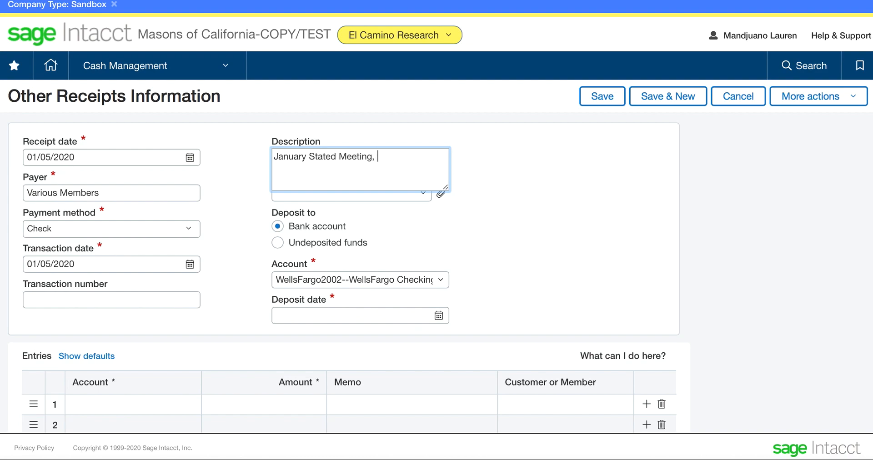
{"action": "type", "text": "Donations, Applicat"}
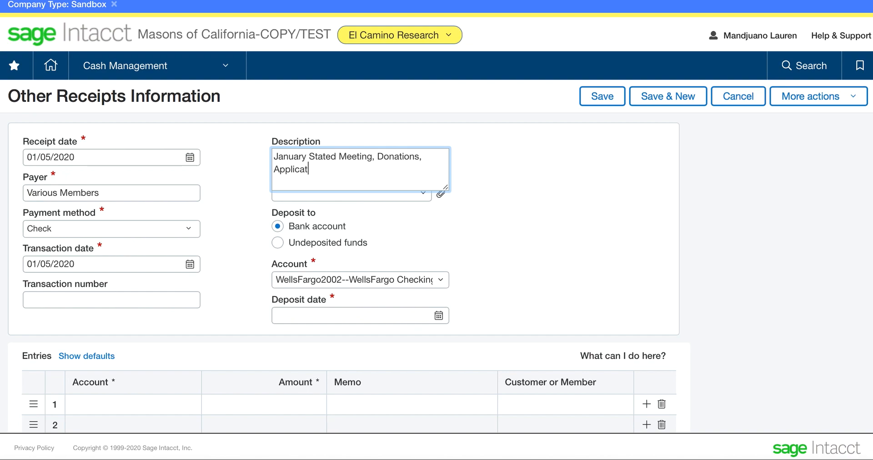
{"action": "type", "text": "ion Fee"}
{"action": "left_click", "coordinate": [512, 205]}
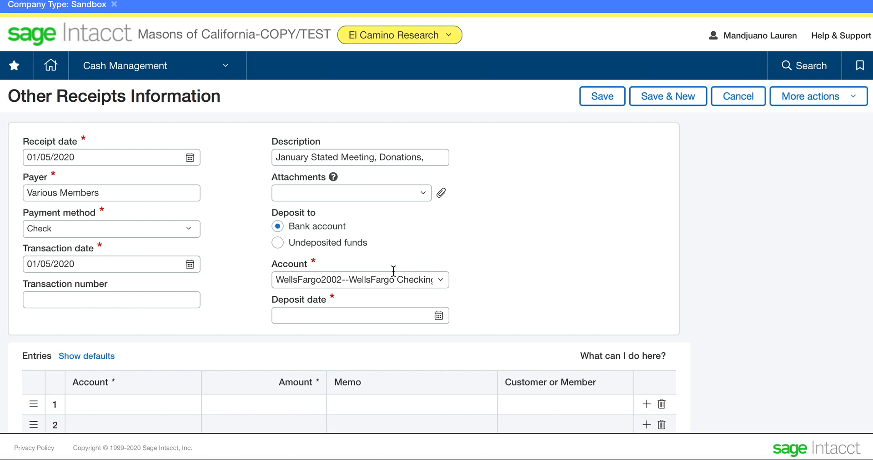
Keep the WellsFargo Checking Account for the deposit and set the deposit date to 01/05/2020.
{"action": "left_click", "coordinate": [440, 282]}
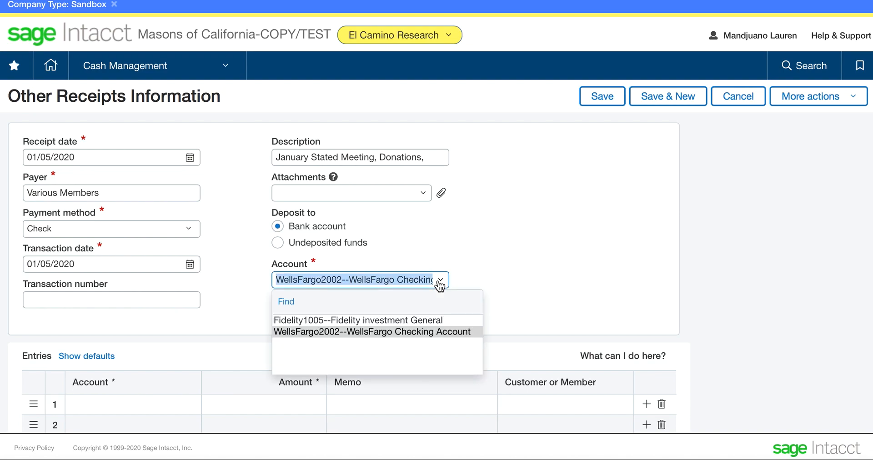
{"action": "left_click", "coordinate": [440, 282]}
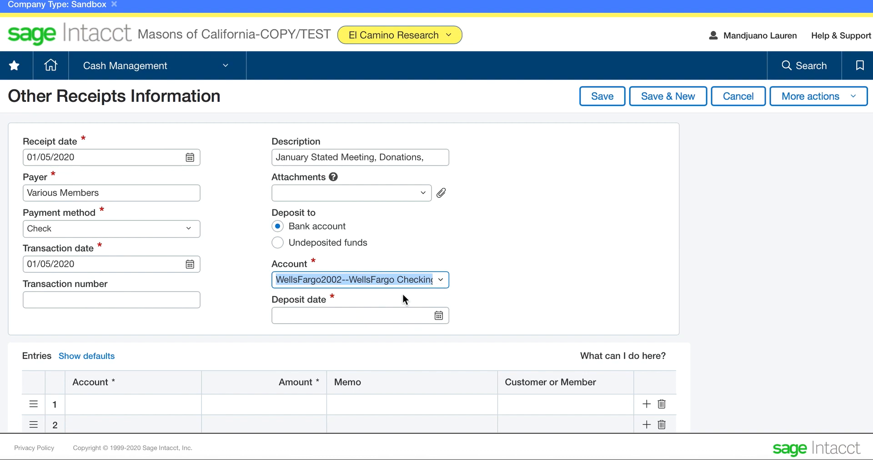
{"action": "left_click", "coordinate": [349, 321]}
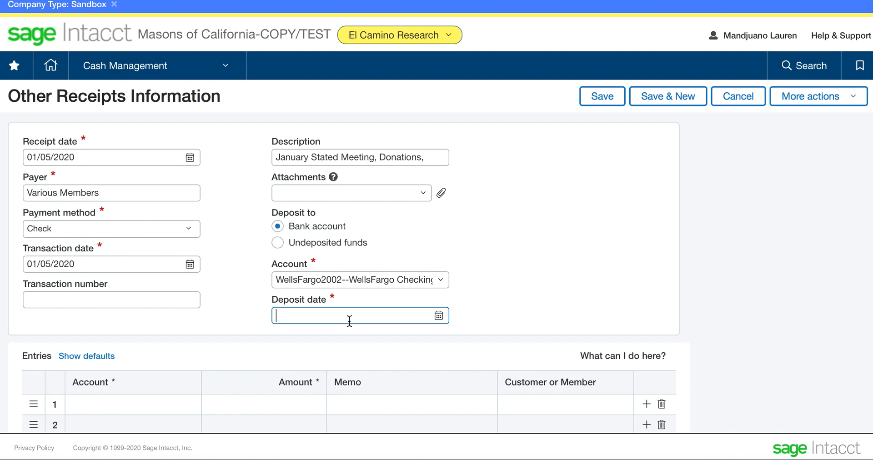
{"action": "type", "text": "01/"}
{"action": "type", "text": "05/20"}
{"action": "type", "text": "20"}
{"action": "left_click", "coordinate": [496, 284]}
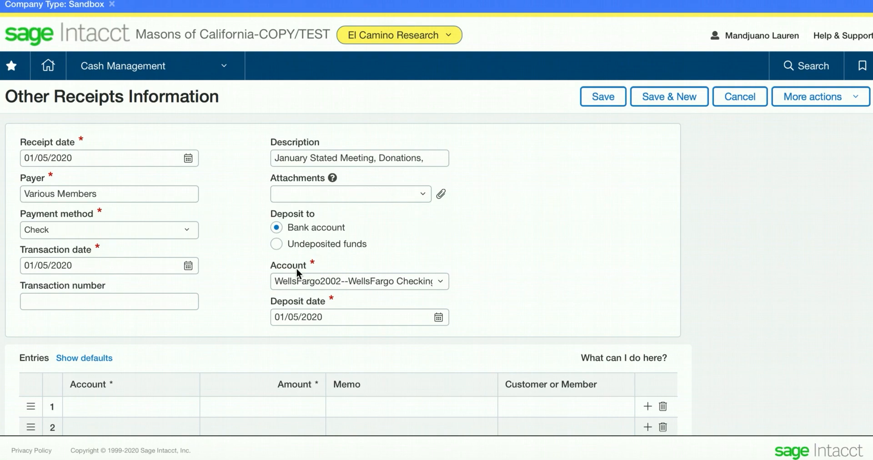
Fill the first entry line with account 48100--Stated Meeting Dinner - Income and an amount of 25.
{"action": "scroll", "coordinate": [211, 336], "scroll_direction": "down", "scroll_amount": 1}
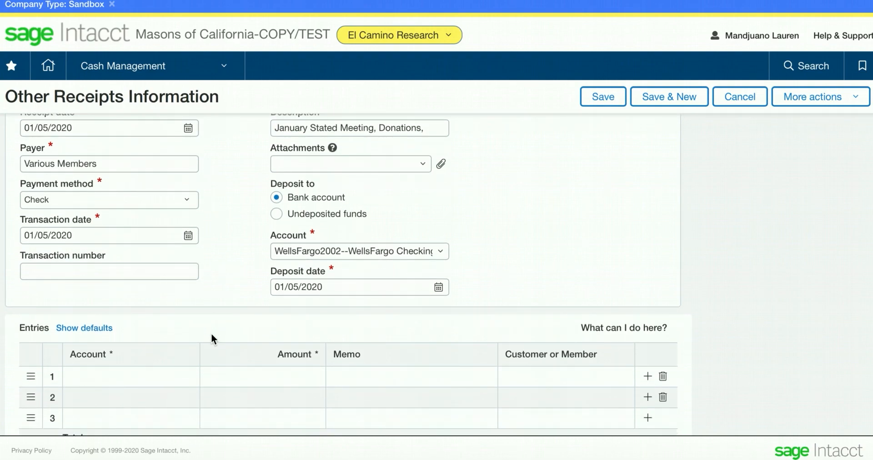
{"action": "left_click", "coordinate": [133, 379]}
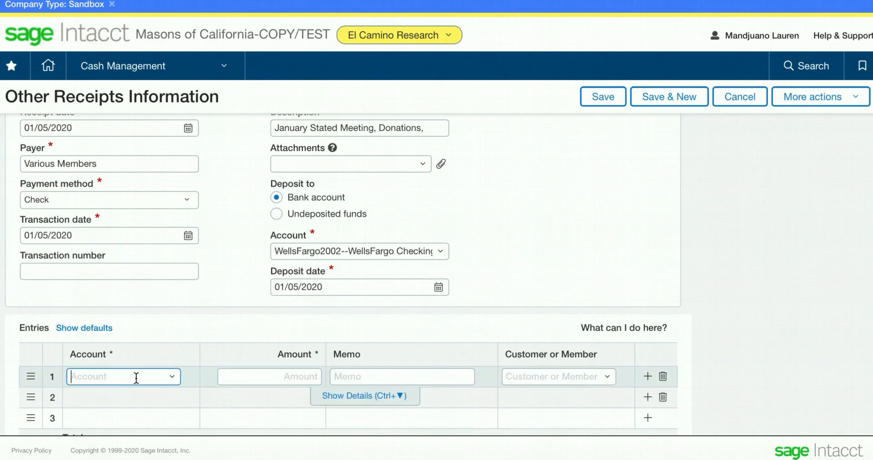
{"action": "left_click", "coordinate": [173, 377]}
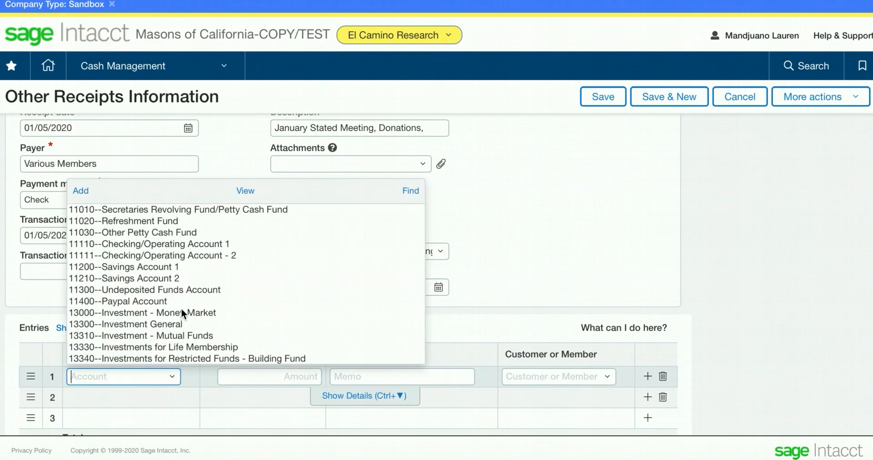
{"action": "scroll", "coordinate": [185, 264], "scroll_direction": "down", "scroll_amount": 10}
{"action": "scroll", "coordinate": [185, 267], "scroll_direction": "down", "scroll_amount": 12}
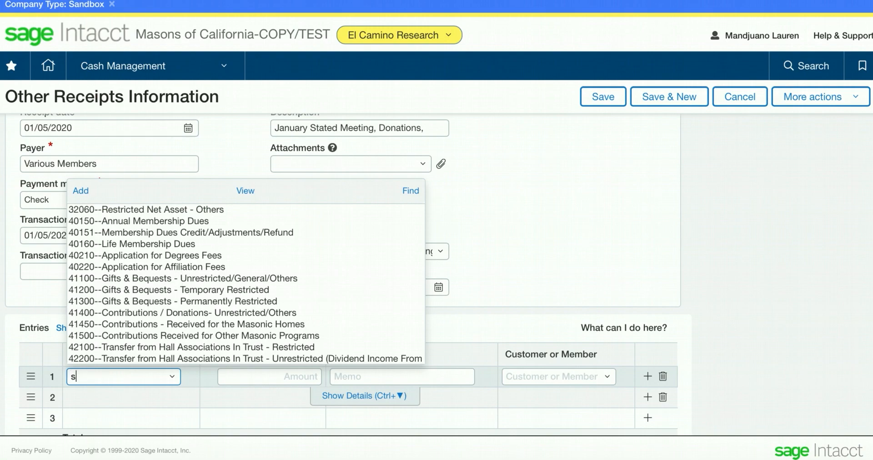
{"action": "type", "text": "state"}
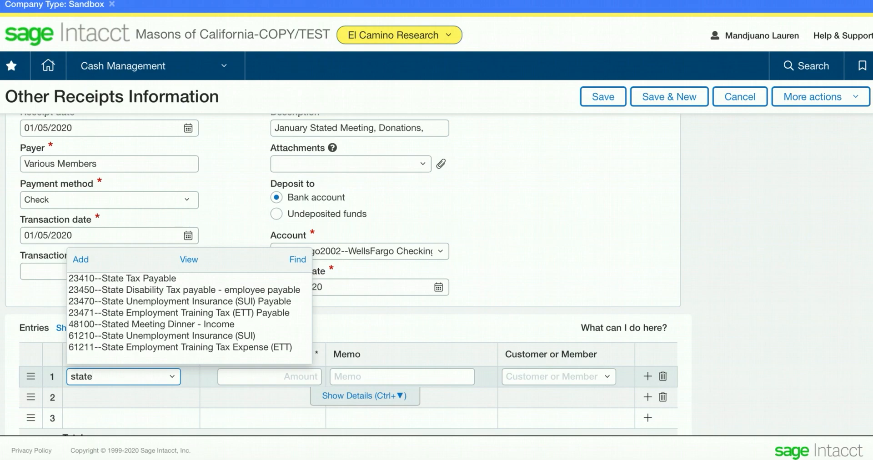
{"action": "type", "text": "d"}
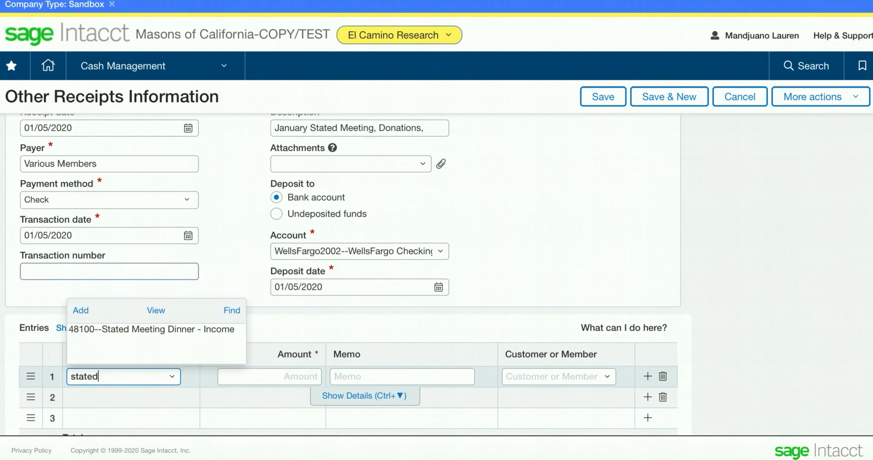
{"action": "left_click", "coordinate": [165, 329]}
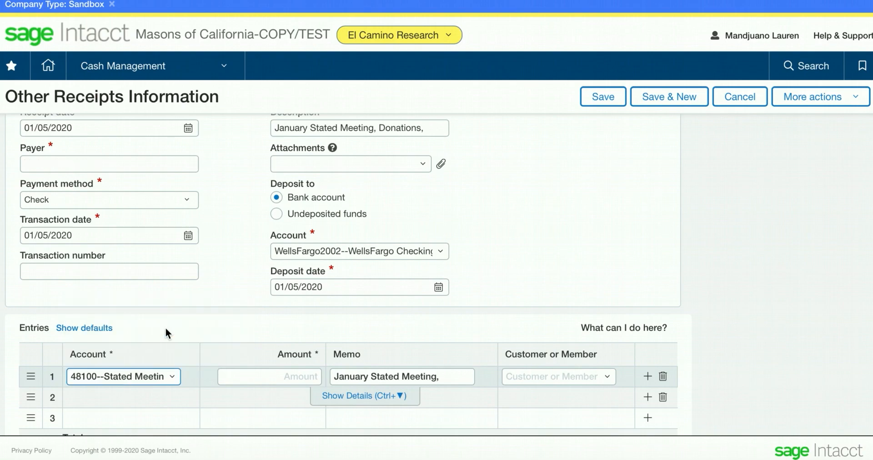
{"action": "left_click", "coordinate": [269, 378]}
{"action": "type", "text": "25"}
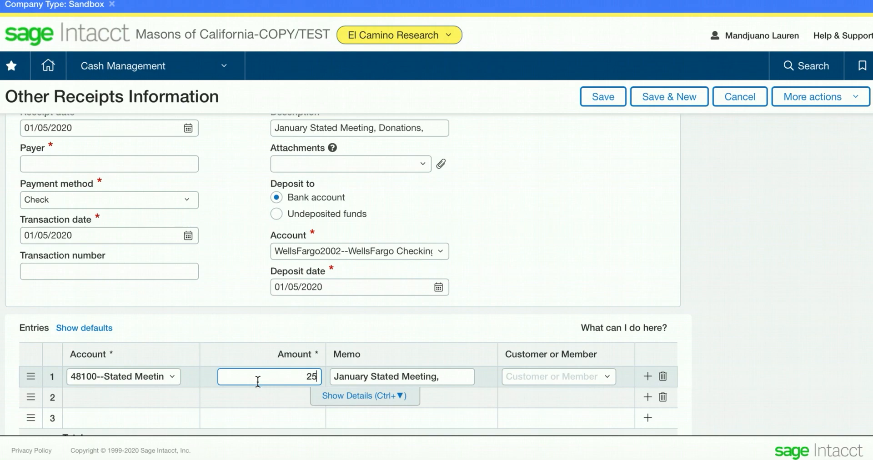
Fill the second entry line with account 41400--Contributions / Donations- Unrestricted/Others and an amount of 150.
{"action": "left_click", "coordinate": [147, 395]}
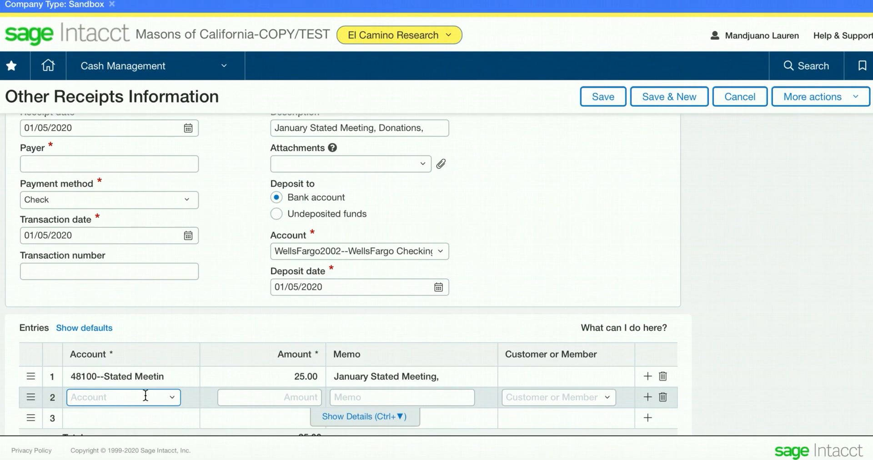
{"action": "type", "text": "con"}
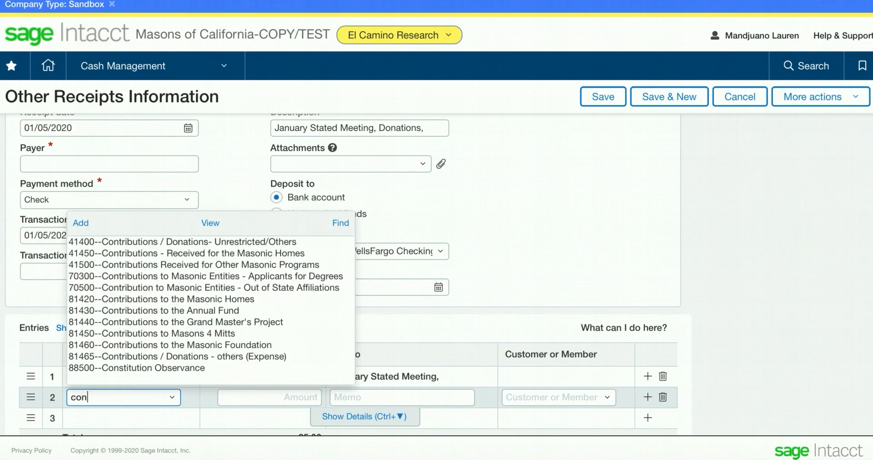
{"action": "left_click", "coordinate": [200, 241]}
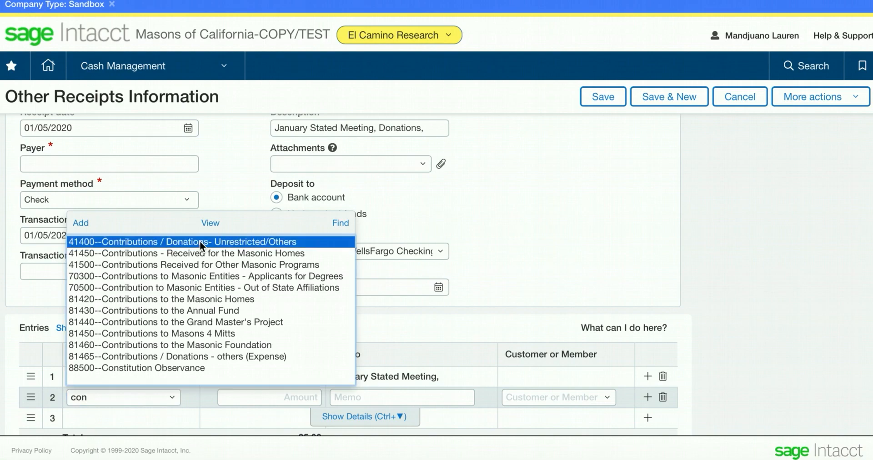
{"action": "left_click", "coordinate": [272, 397]}
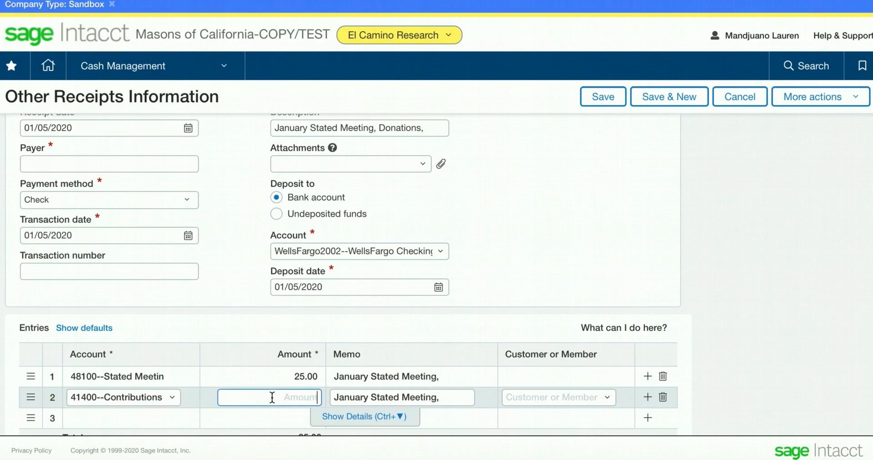
{"action": "type", "text": "150"}
Fill the third entry line with account 40210--Application for Degrees Fees and an amount of 200.
{"action": "scroll", "coordinate": [211, 402], "scroll_direction": "down", "scroll_amount": 1}
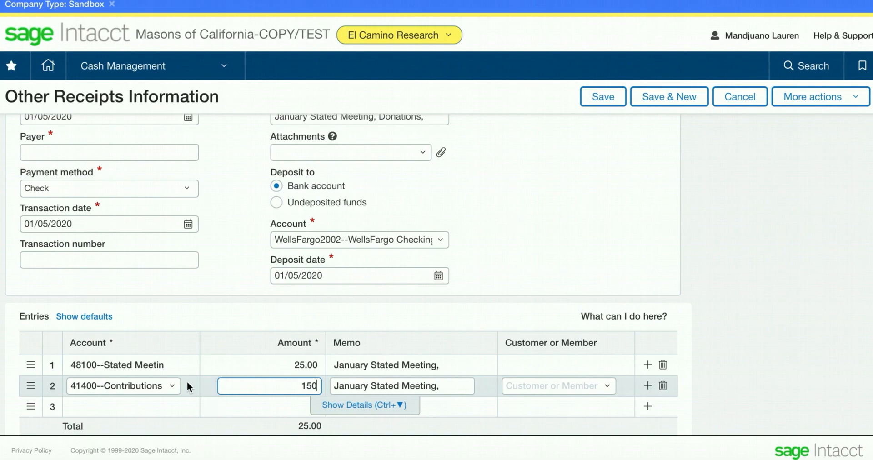
{"action": "left_click", "coordinate": [128, 405]}
{"action": "type", "text": "app"}
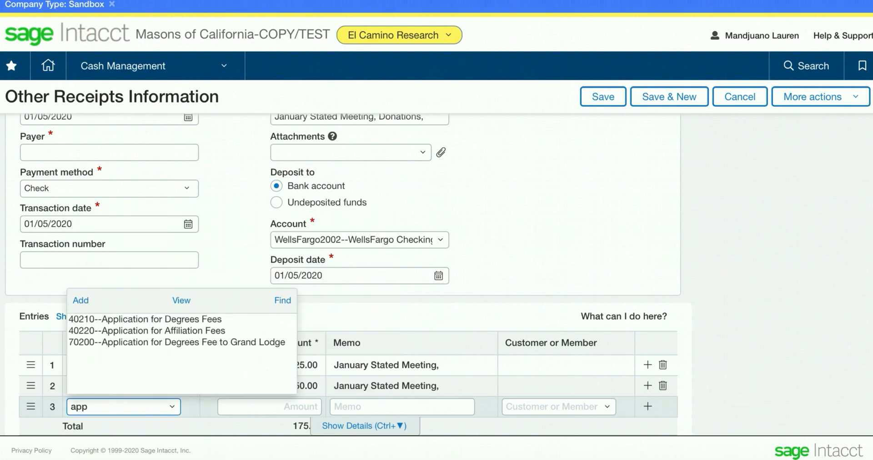
{"action": "left_click", "coordinate": [170, 321]}
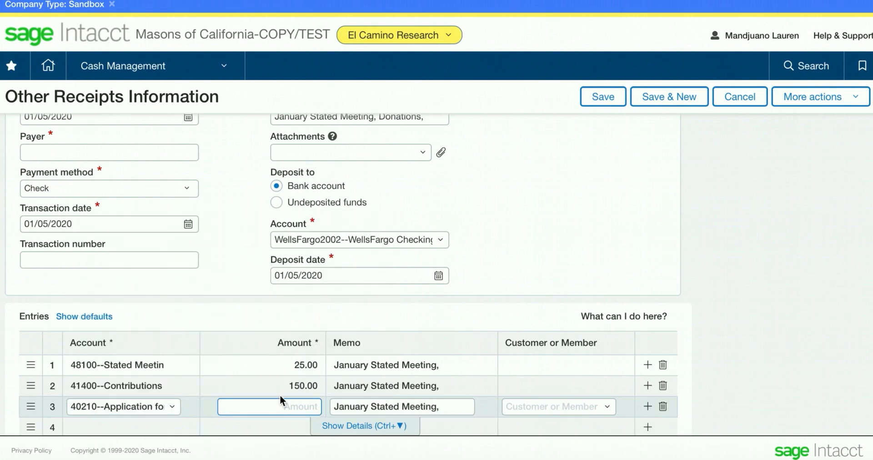
{"action": "type", "text": "200"}
{"action": "left_click", "coordinate": [517, 277]}
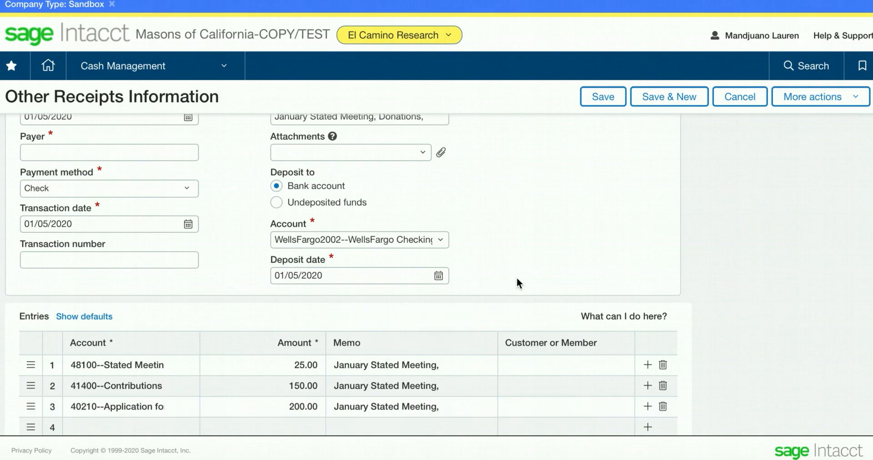
View the customers and members available for the third entry line without assigning one.
{"action": "left_click", "coordinate": [557, 405]}
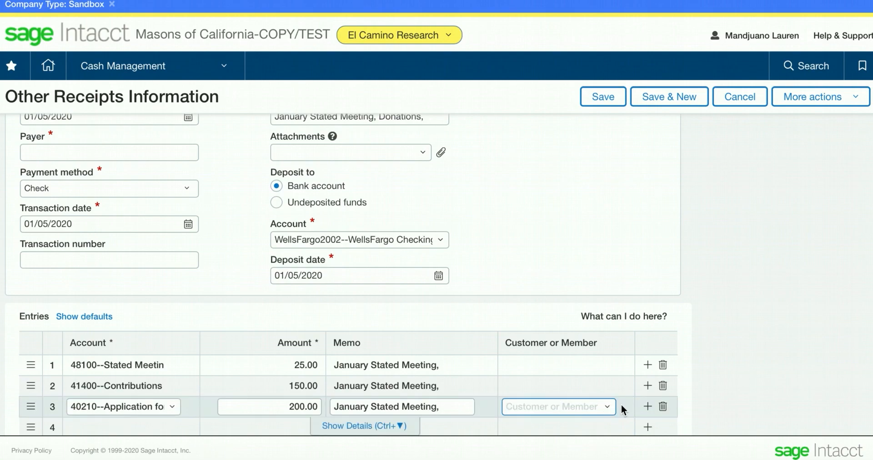
{"action": "left_click", "coordinate": [609, 409]}
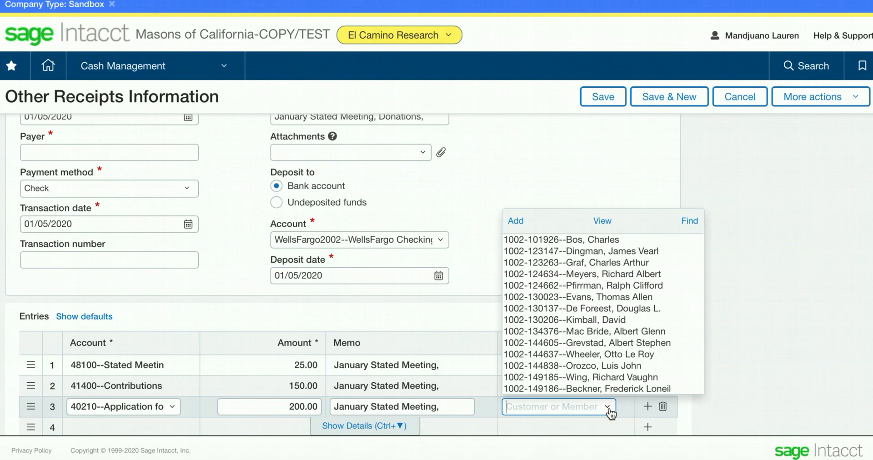
{"action": "left_click", "coordinate": [726, 339]}
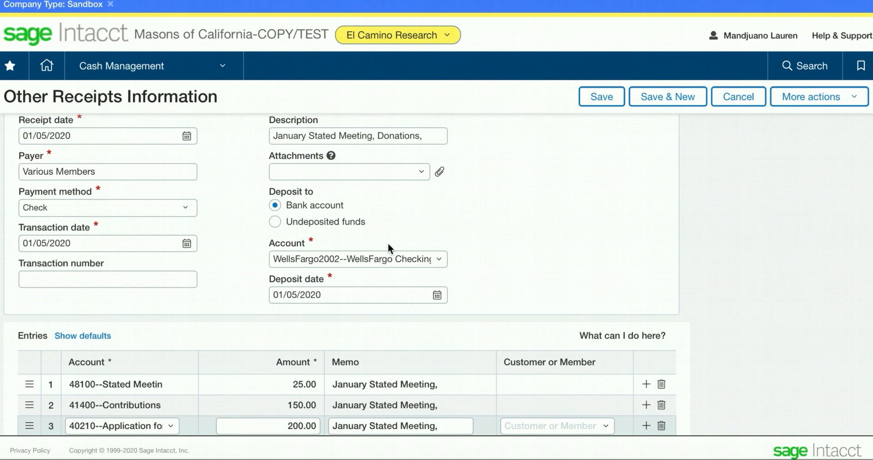
Review the receipt's header and entry lines, and save the receipt.
{"action": "scroll", "coordinate": [388, 243], "scroll_direction": "down", "scroll_amount": 2}
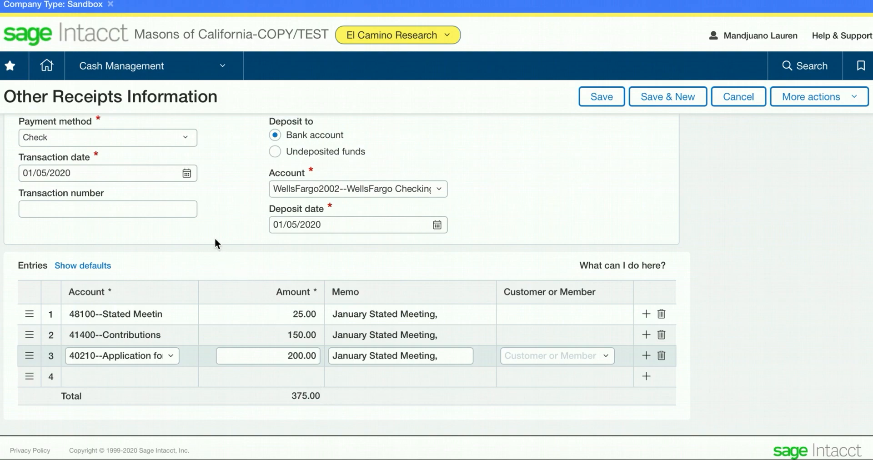
{"action": "scroll", "coordinate": [214, 230], "scroll_direction": "up", "scroll_amount": 2}
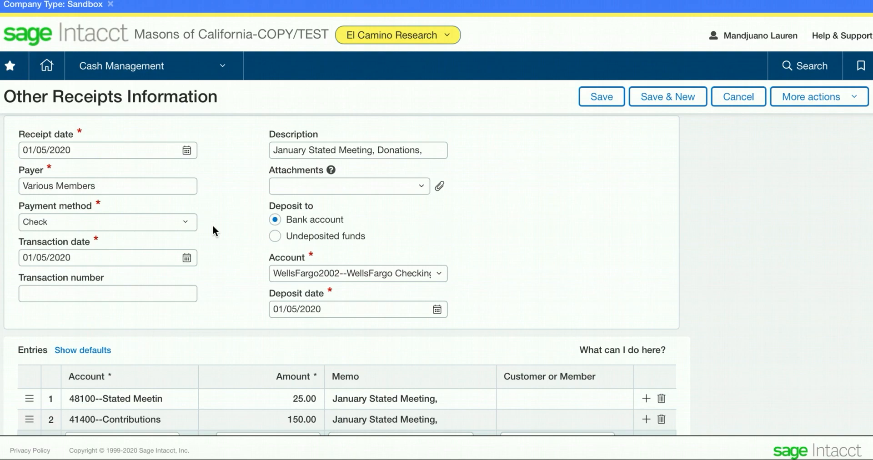
{"action": "left_click", "coordinate": [596, 101]}
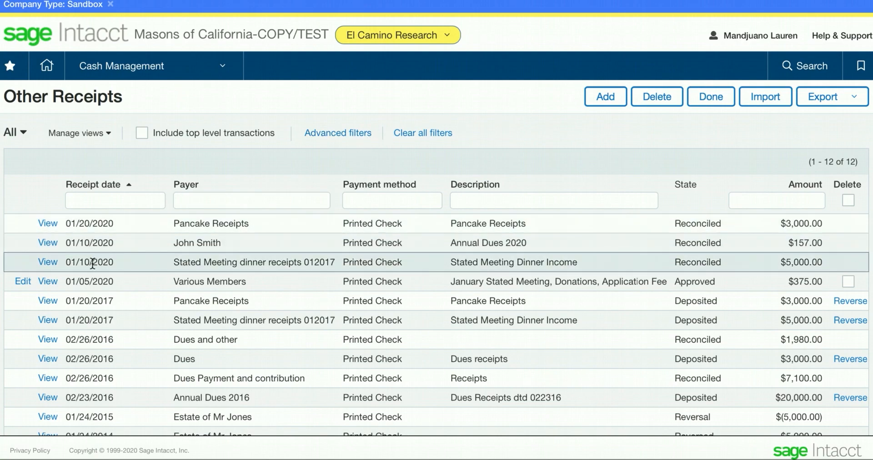
Reopen the 01/05/2020 Various Members receipt for editing, set the first entry line's amount to 30, and save the change.
{"action": "left_click", "coordinate": [24, 281]}
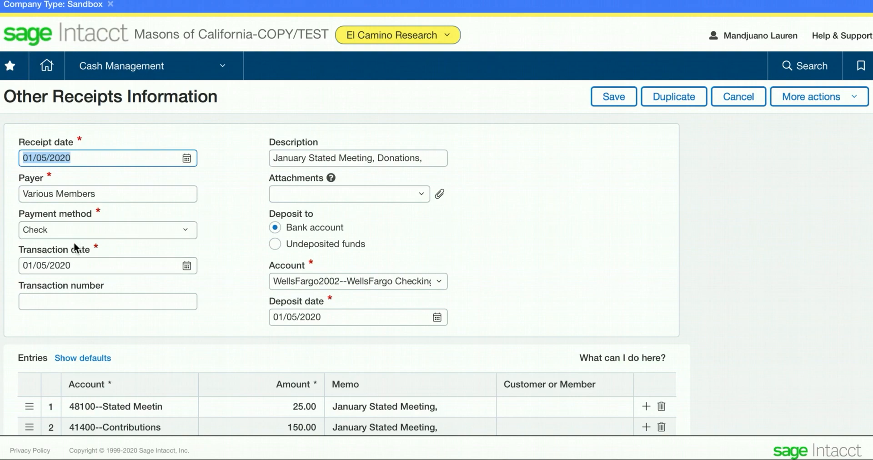
{"action": "scroll", "coordinate": [187, 272], "scroll_direction": "down", "scroll_amount": 2}
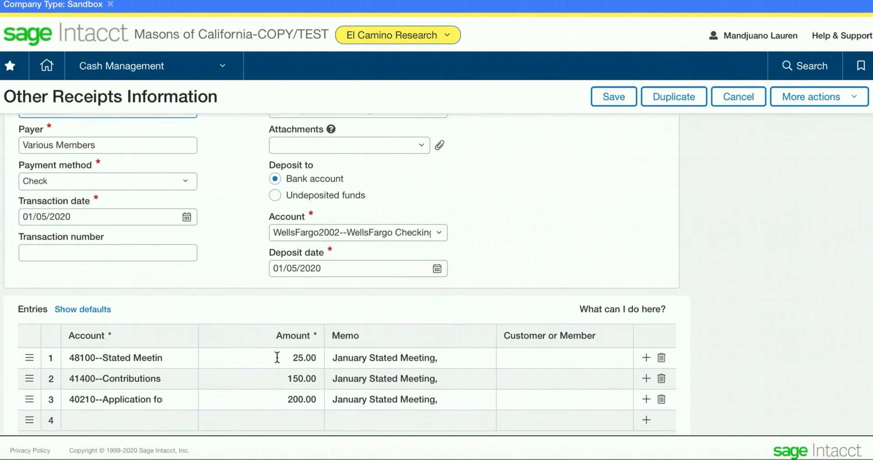
{"action": "left_click", "coordinate": [276, 358]}
{"action": "key", "text": "BackSpace"}
{"action": "type", "text": "30"}
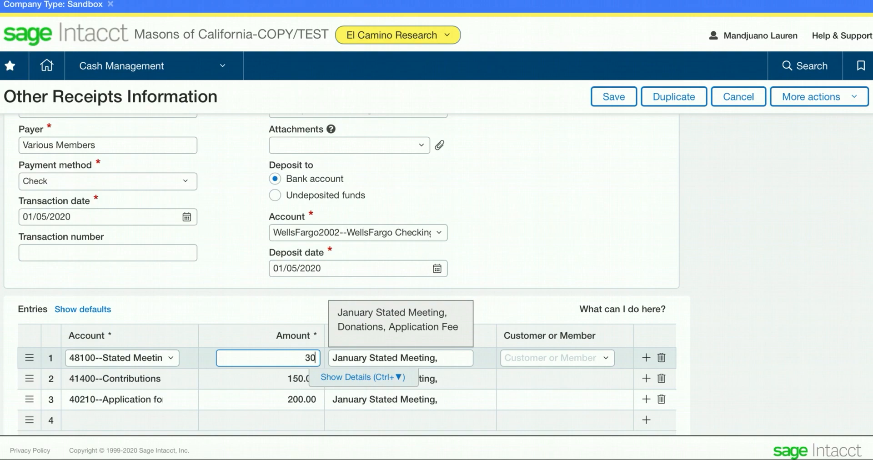
{"action": "left_click", "coordinate": [515, 264]}
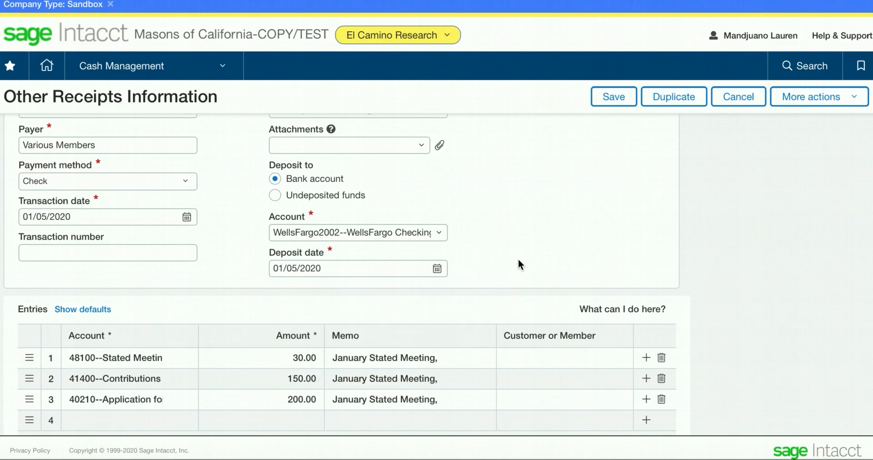
{"action": "left_click", "coordinate": [623, 100]}
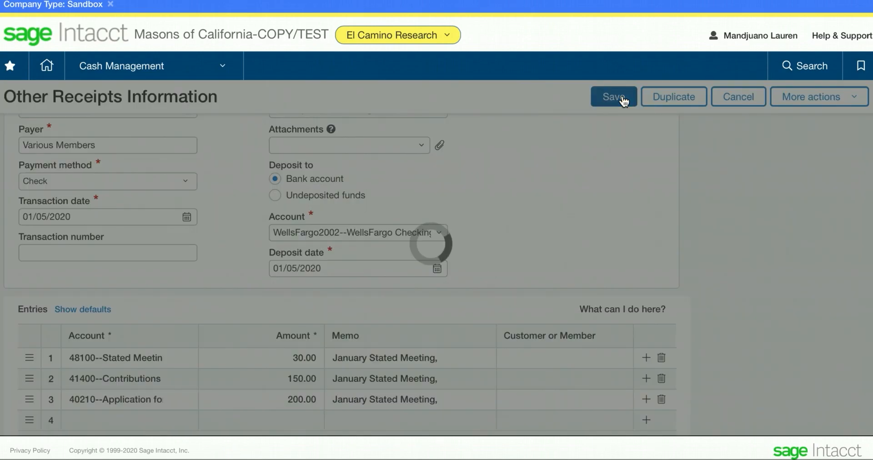